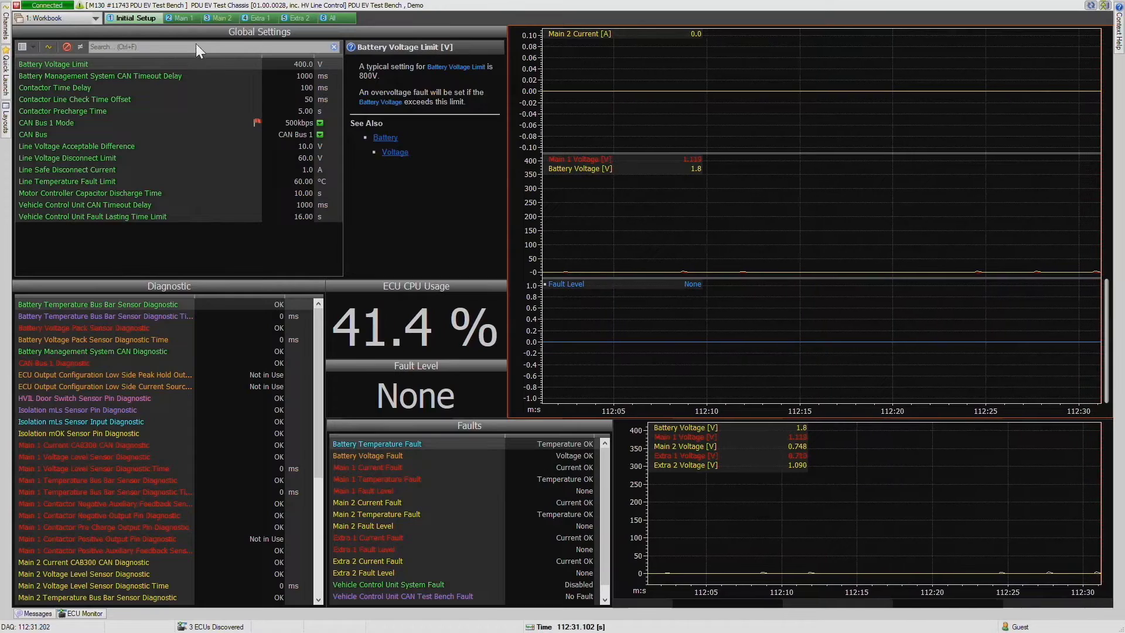
Step: View the PDU workbook's Main 1 page and the VCU workbook's Main page, including its cooling channels
left_click(189, 15)
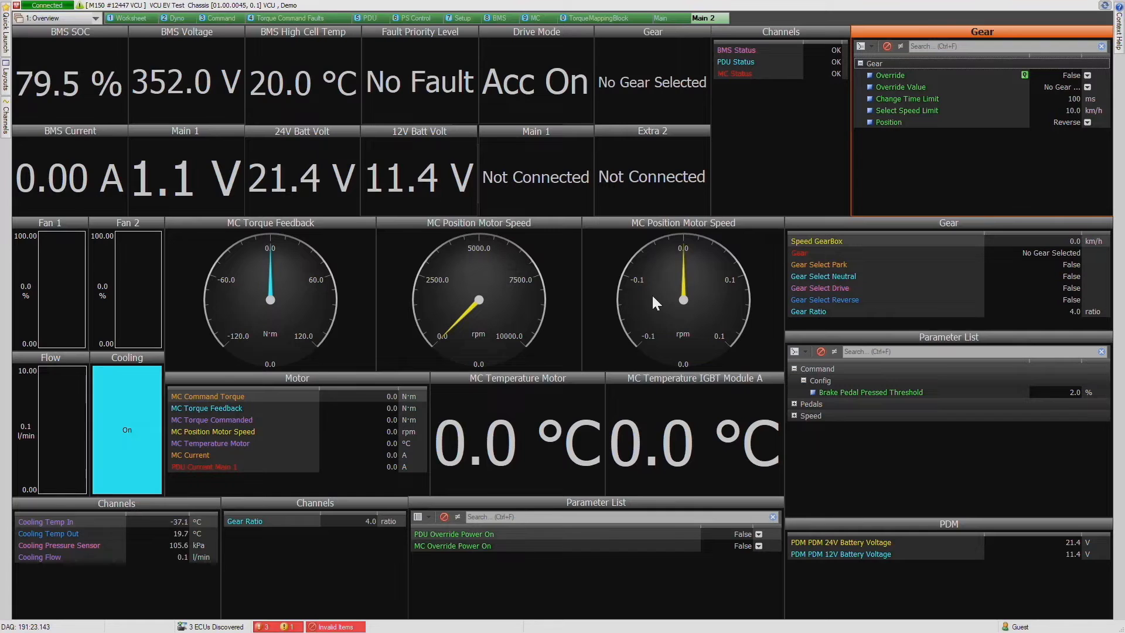
left_click(671, 15)
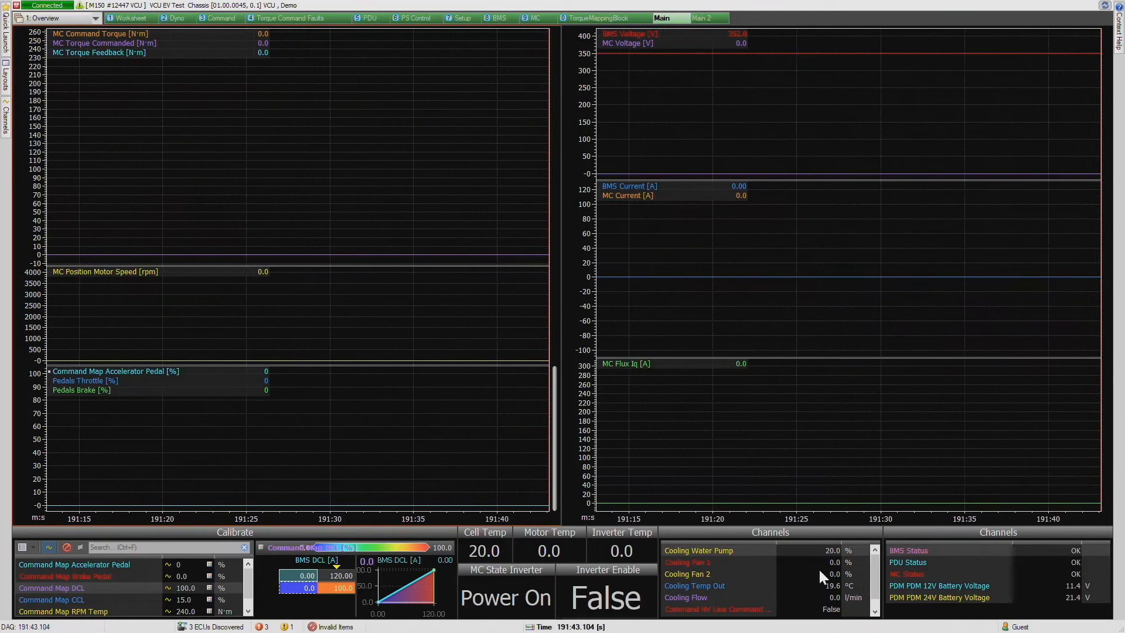
scroll(764, 577, "down", 1)
scroll(764, 577, "up", 1)
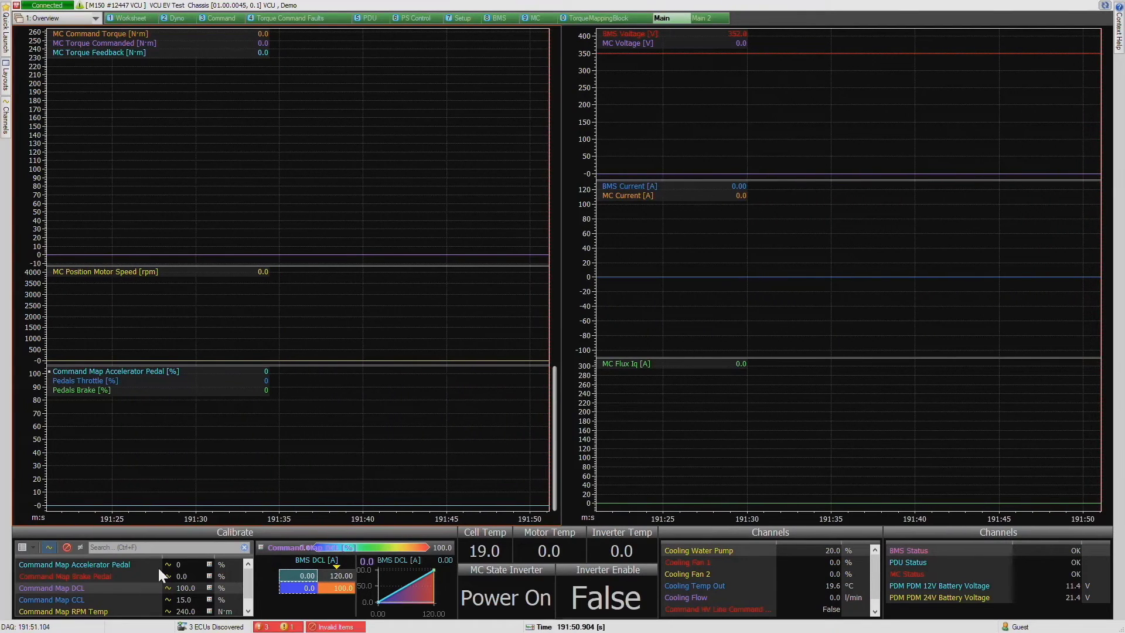
Step: Examine the Command Map calibration tables for RPM Temp, CCL, DCL, Brake Pedal and Accelerator Pedal
left_click(117, 565)
key("Delete")
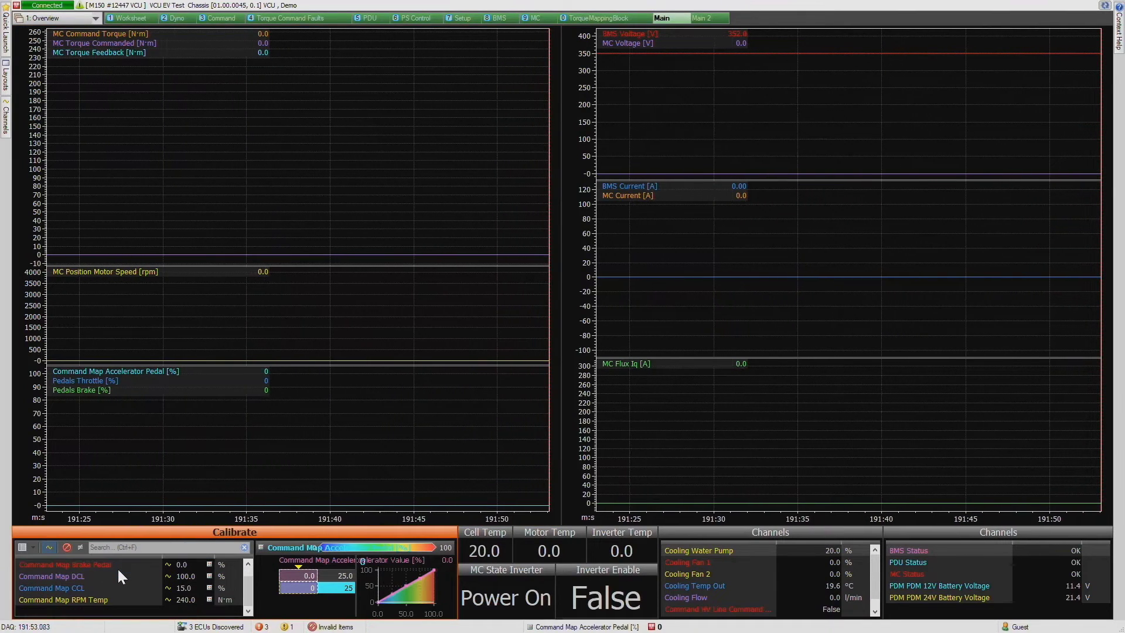
left_click(106, 597)
left_click(108, 588)
left_click(111, 574)
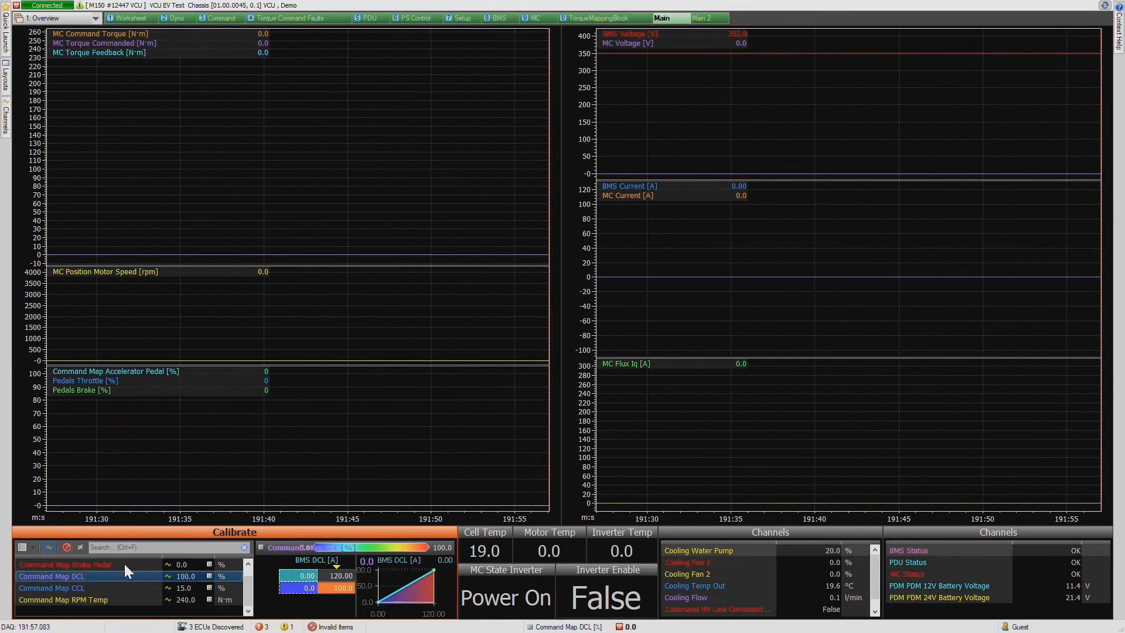
left_click(124, 564)
key("ctrl+z")
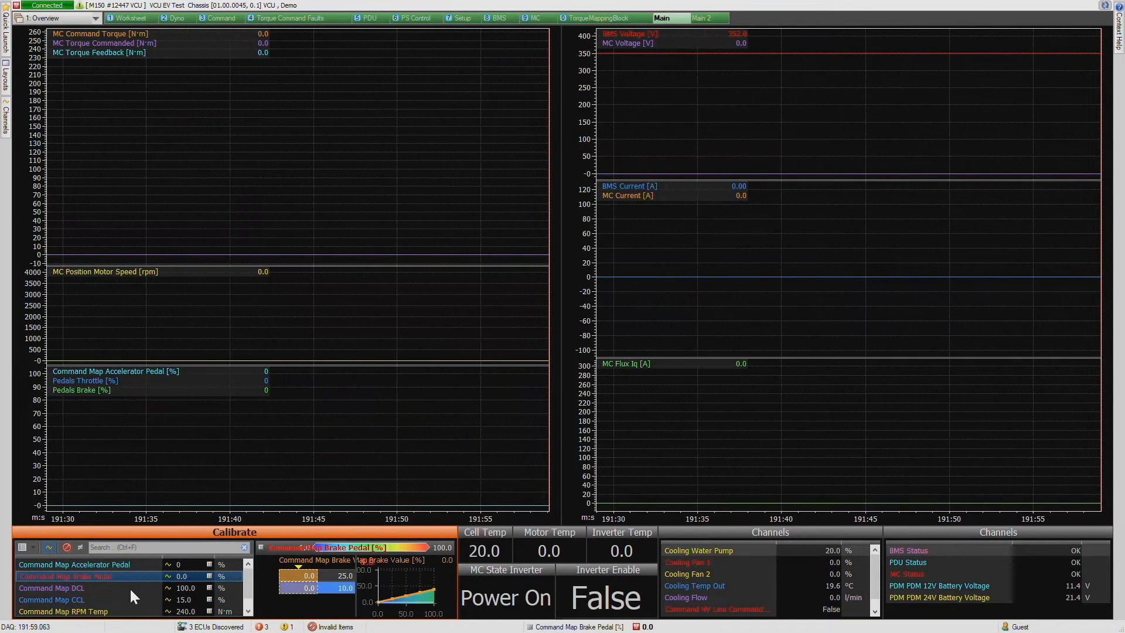
left_click(137, 565)
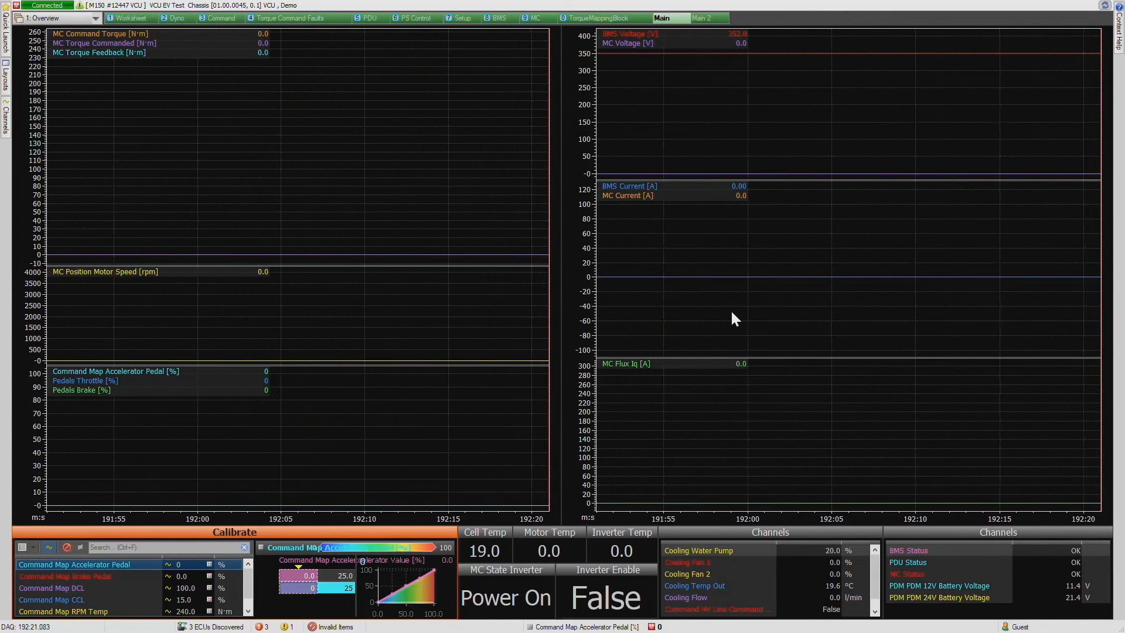
Step: Look through the full list of channels available in the VCU
left_click(6, 120)
left_click_drag(137, 45, 134, 265)
left_click_drag(130, 315, 143, 48)
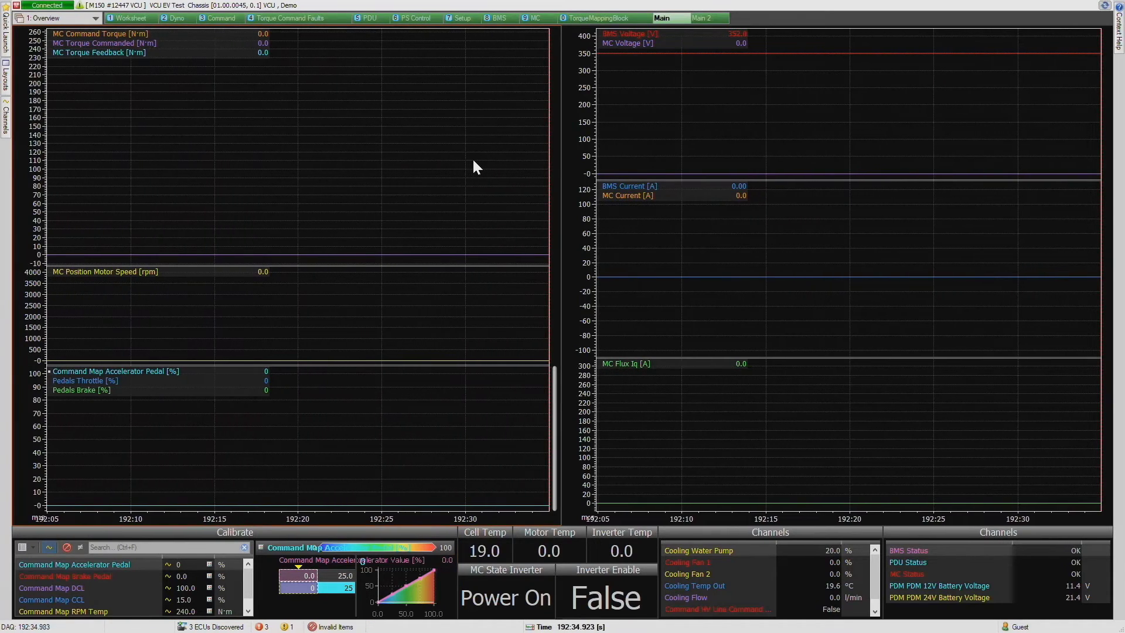
Step: View the VCU workbook's Main 2 page and the PDU workbook's Main 1 page
left_click(697, 18)
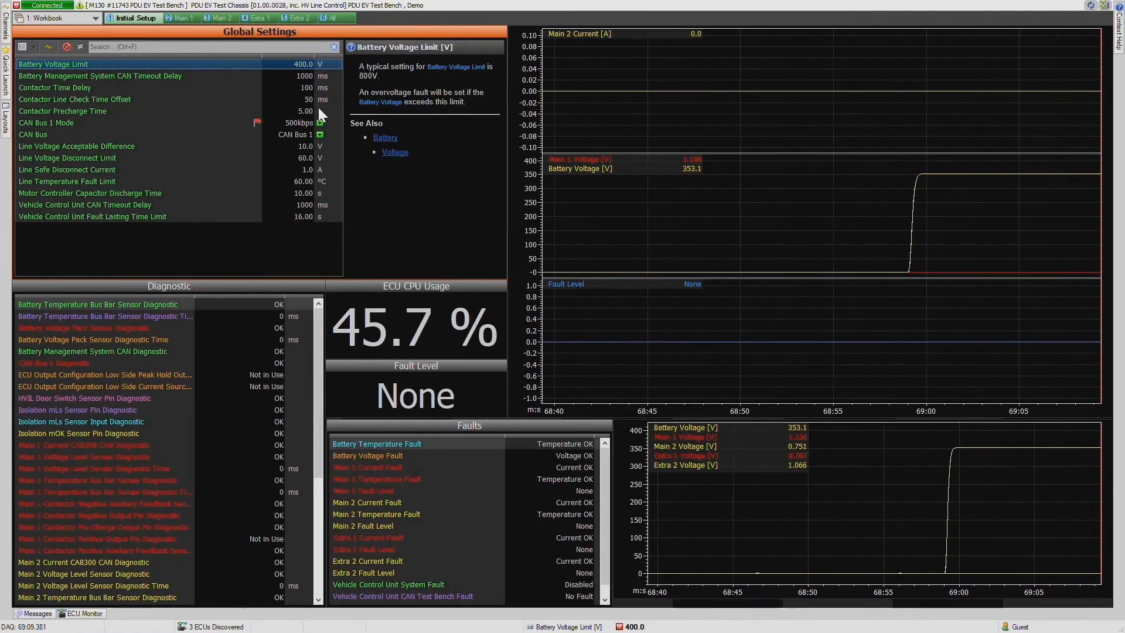
left_click(183, 17)
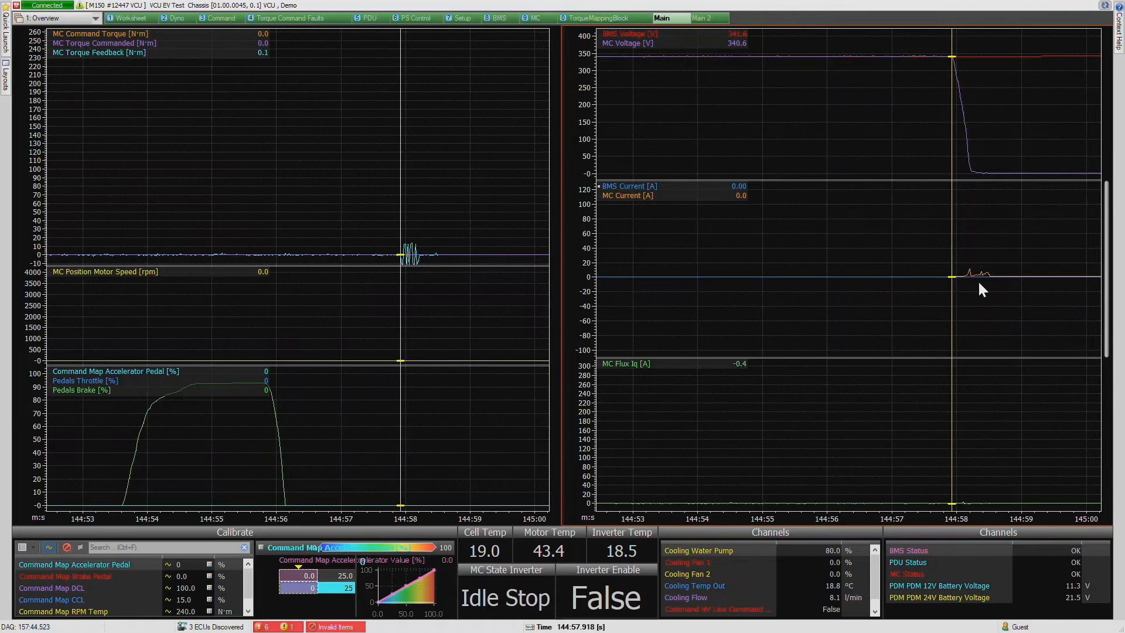
Step: Widen the VCU graphs' time range to show the whole motor run, from about 143:10 to 144:50
scroll(977, 279, "down", 5)
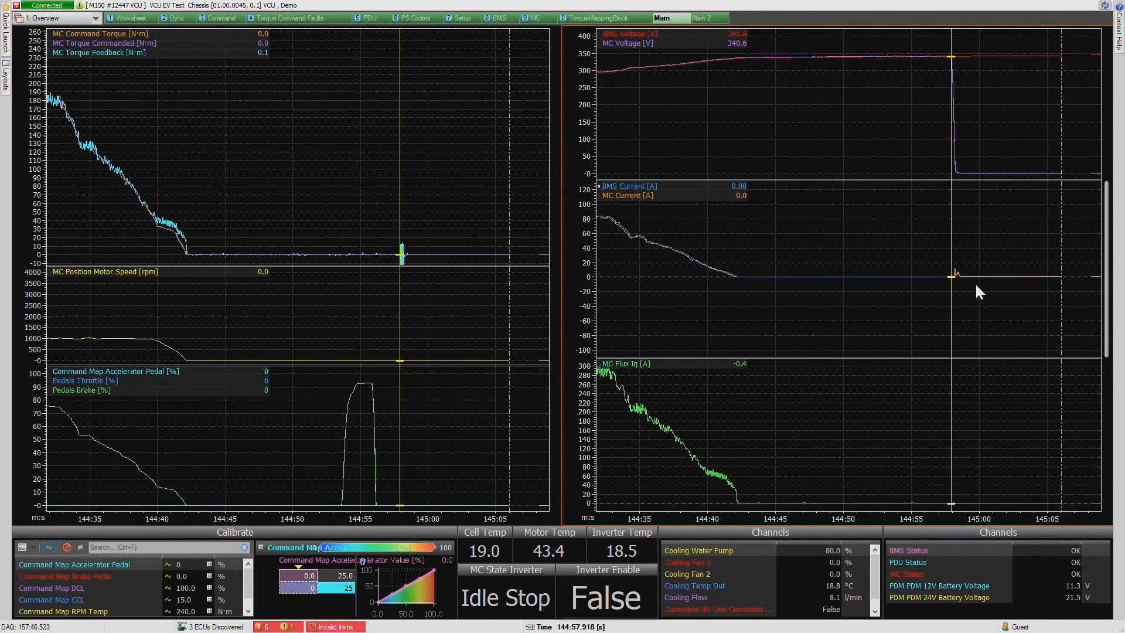
scroll(974, 282, "down", 3)
left_click_drag(849, 508, 933, 436)
scroll(932, 435, "down", 2)
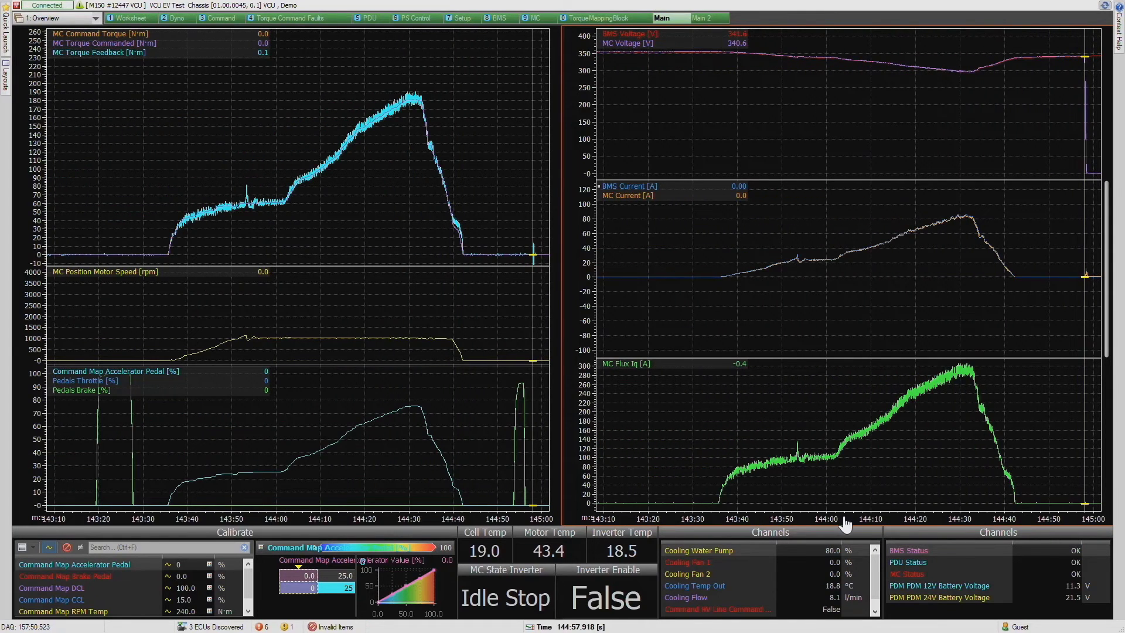
left_click_drag(845, 524, 851, 524)
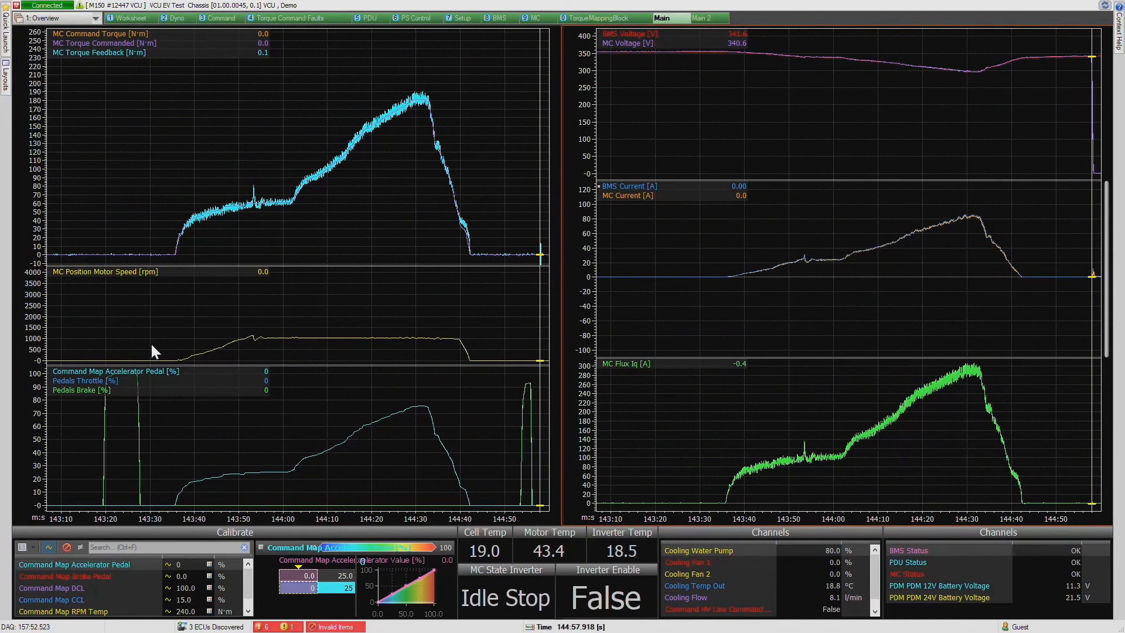
Step: Trace the time cursor along the run to examine the torque, motor speed and accelerator pedal curves from pull-away through the torque peak
left_click(174, 339)
left_click_drag(168, 327, 399, 356)
left_click_drag(432, 153, 509, 231)
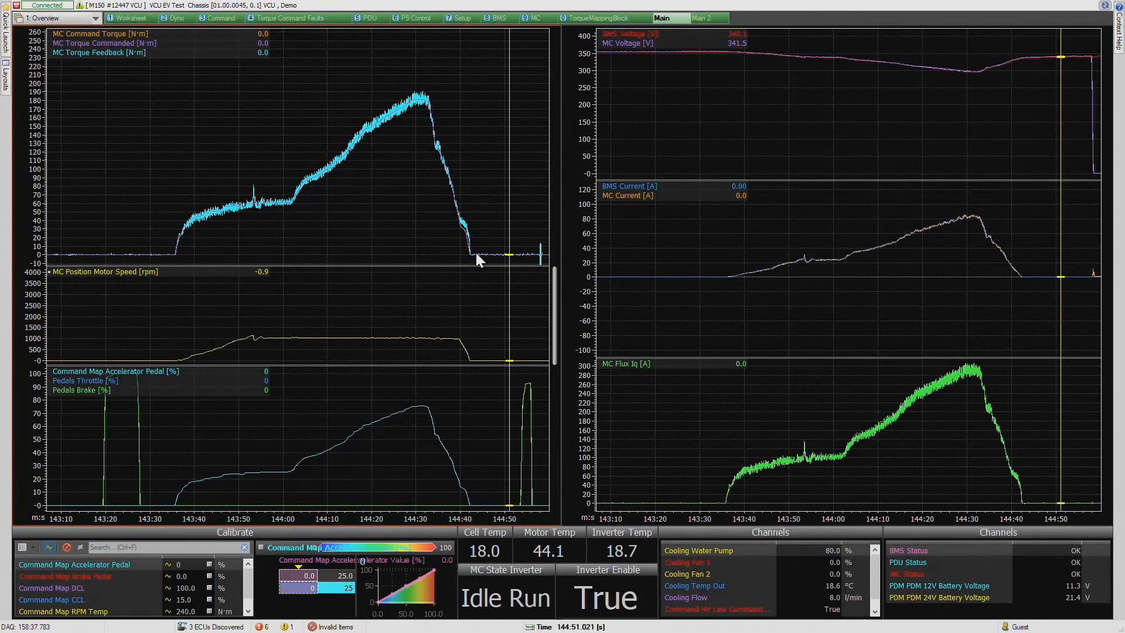
left_click_drag(240, 231, 174, 244)
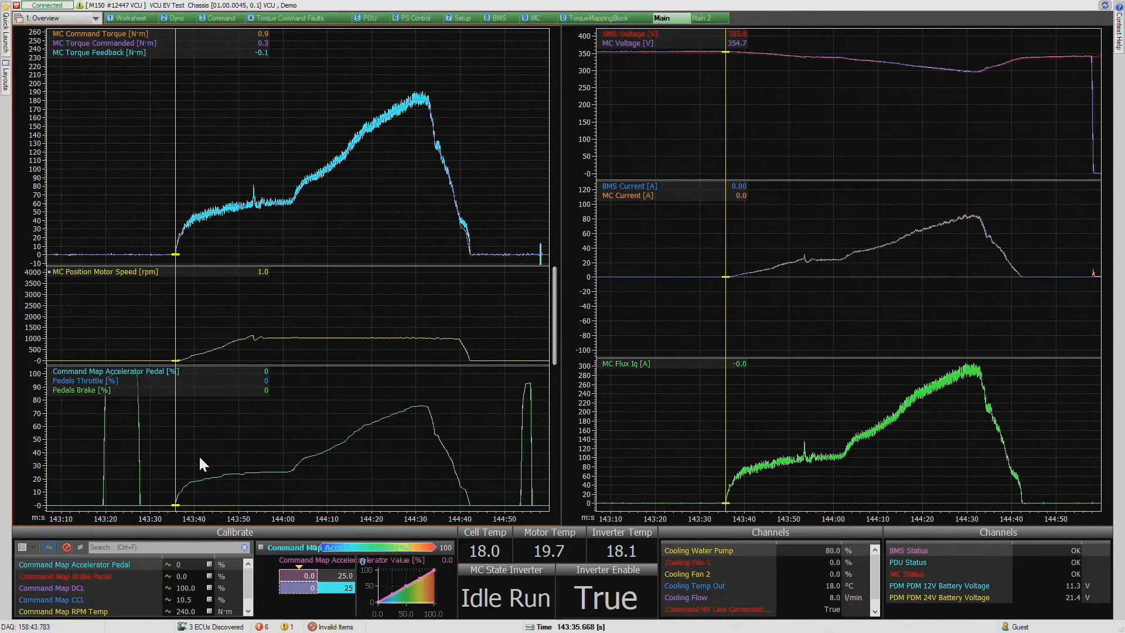
left_click_drag(199, 458, 346, 369)
left_click_drag(354, 193, 422, 123)
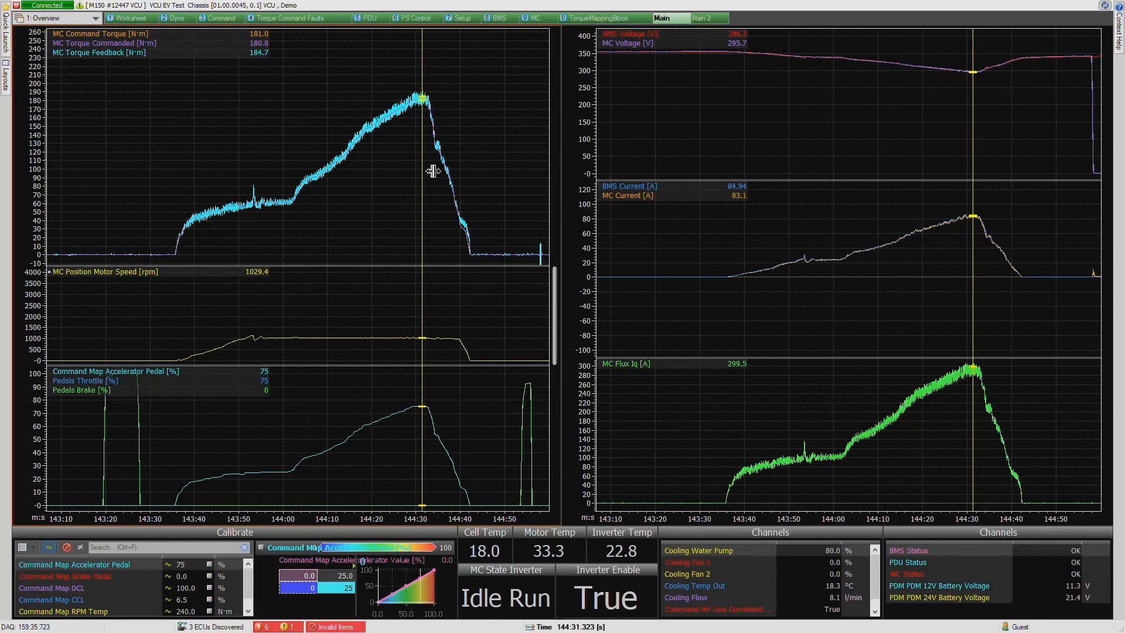
left_click_drag(415, 134, 429, 258)
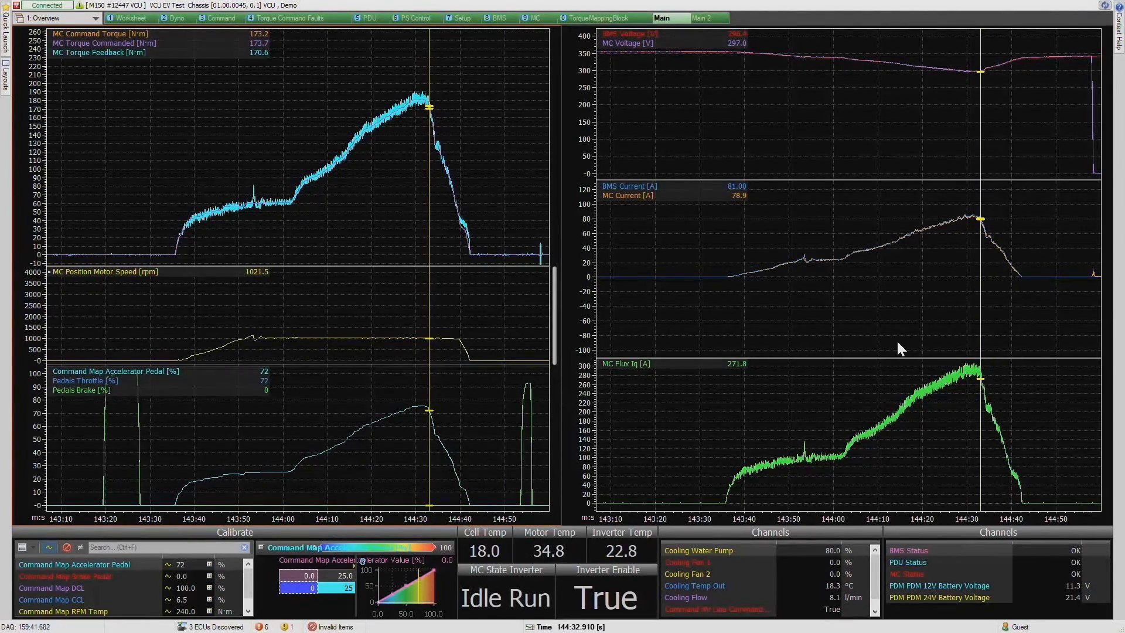
Step: Compare the BMS and MC current and voltage at several points from the start of the ramp up to peak current
left_click_drag(980, 234, 771, 254)
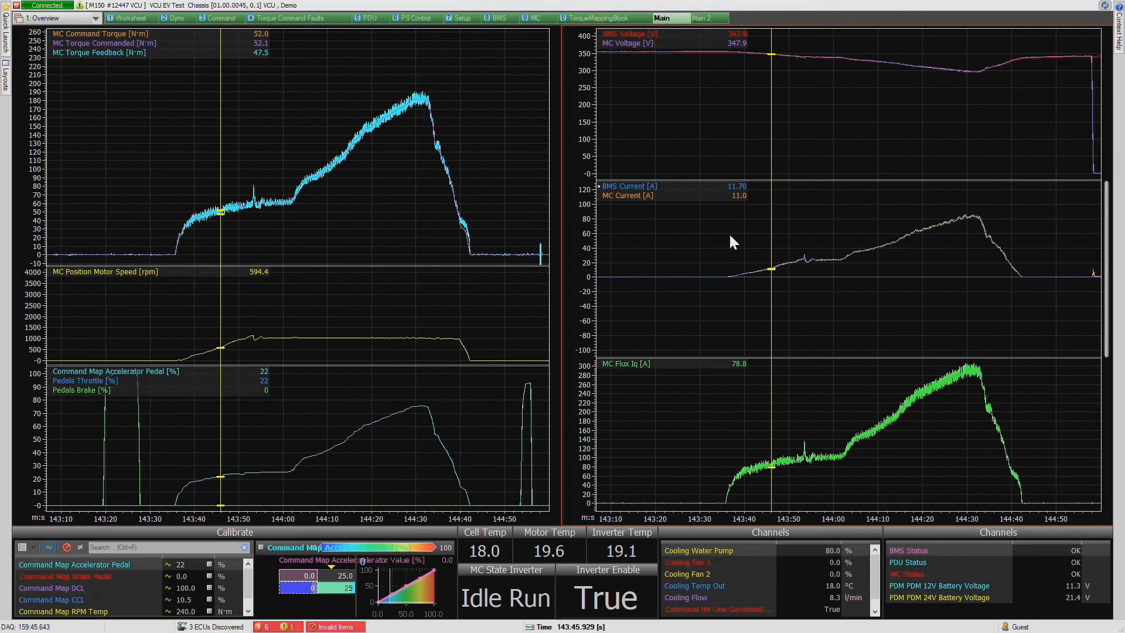
left_click_drag(808, 220, 823, 215)
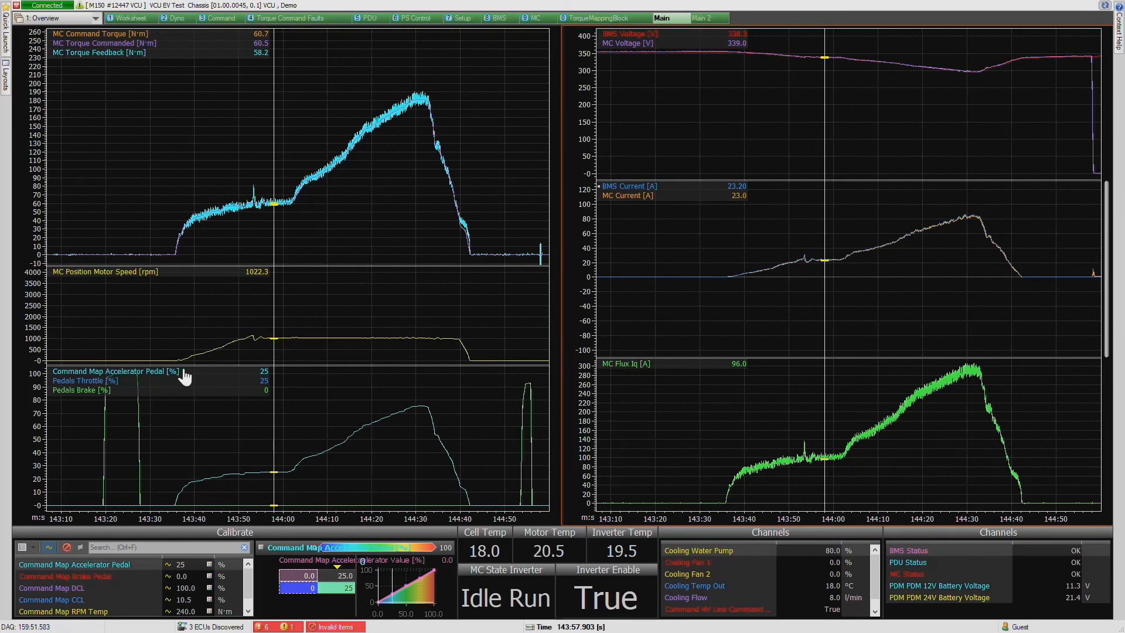
left_click_drag(735, 249, 978, 261)
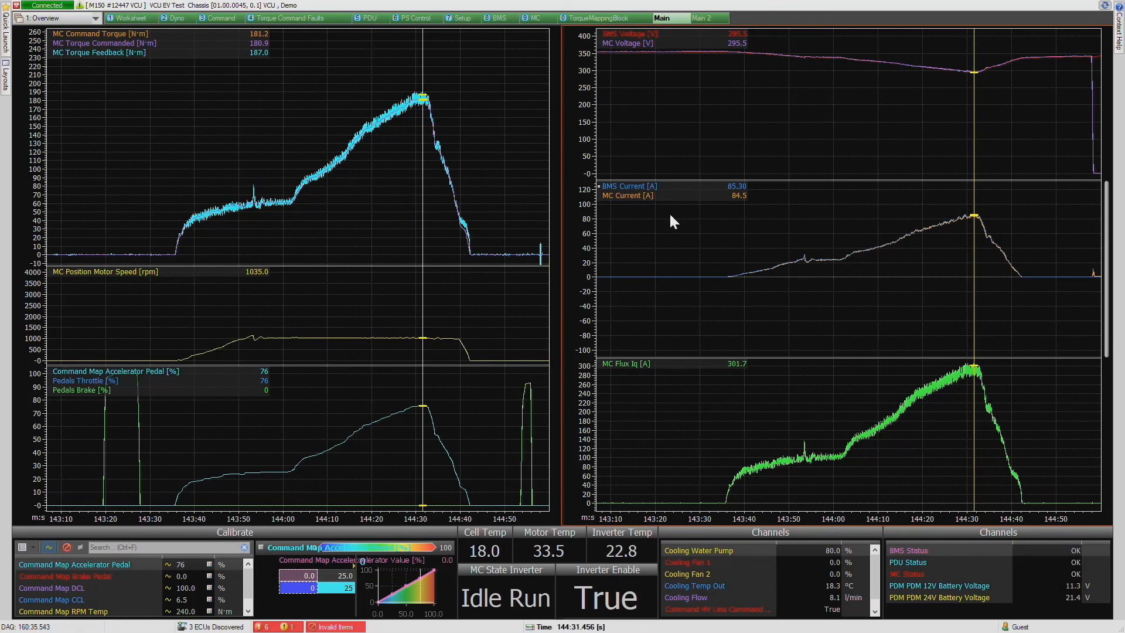
left_click_drag(773, 220, 967, 218)
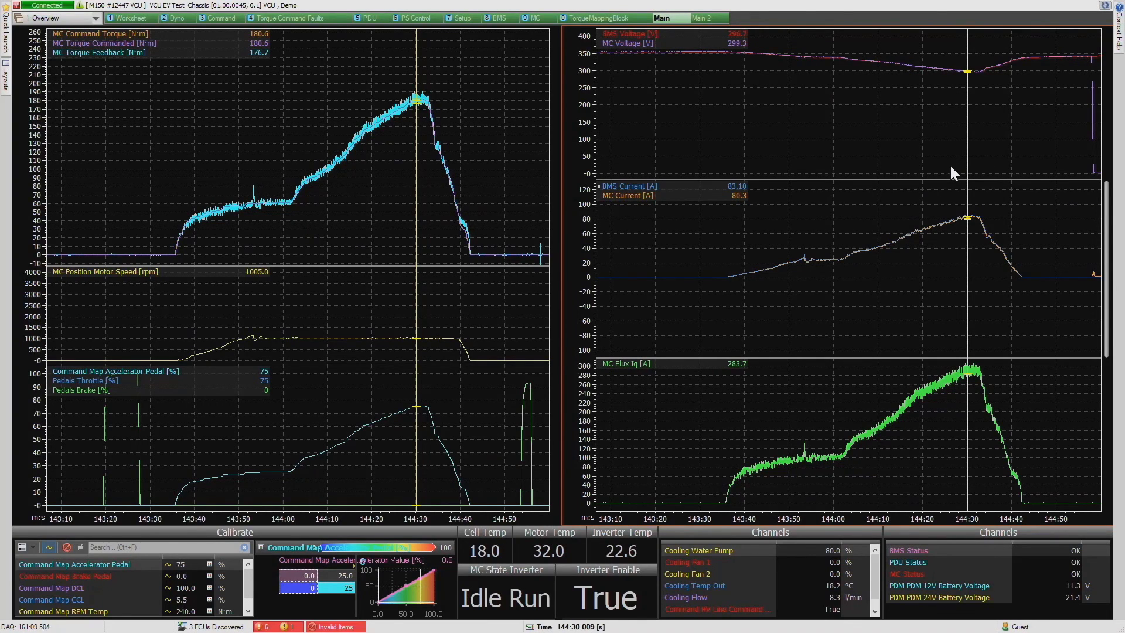
left_click(965, 237)
left_click_drag(968, 243, 984, 253)
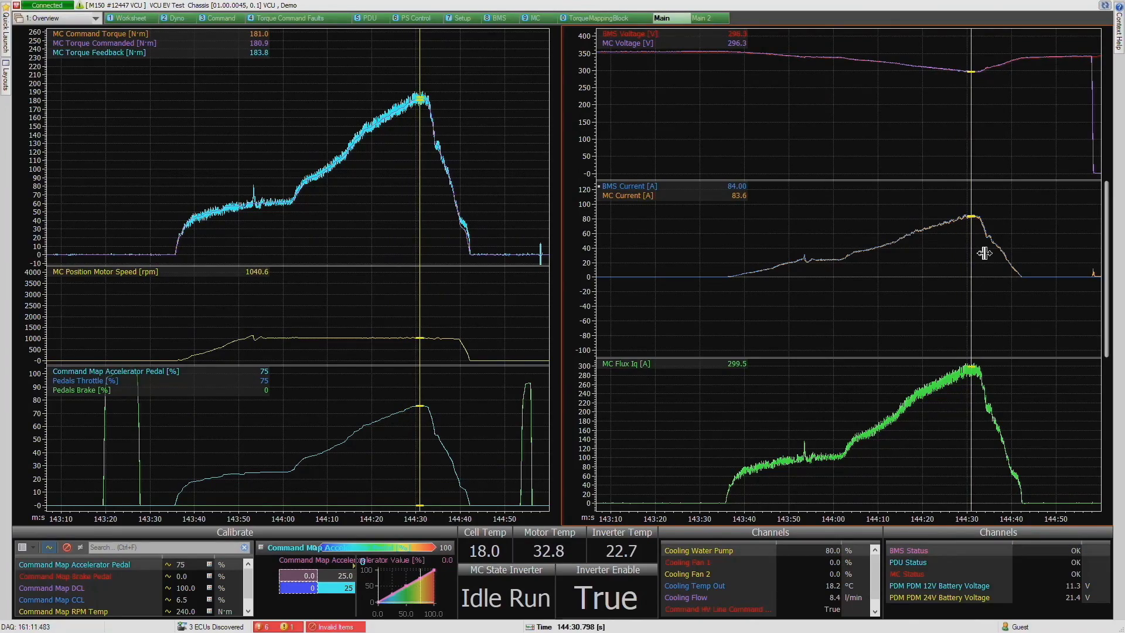